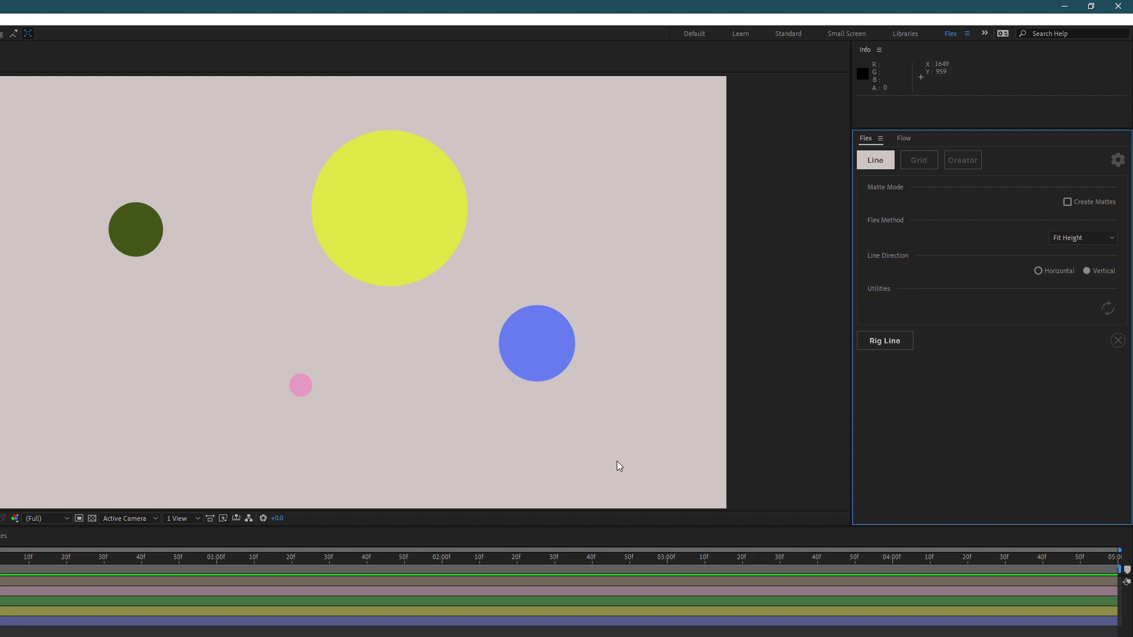
Step: Rig the four circles into a vertical Flex line using the Fit Height method
left_click_drag(618, 462, 88, 126)
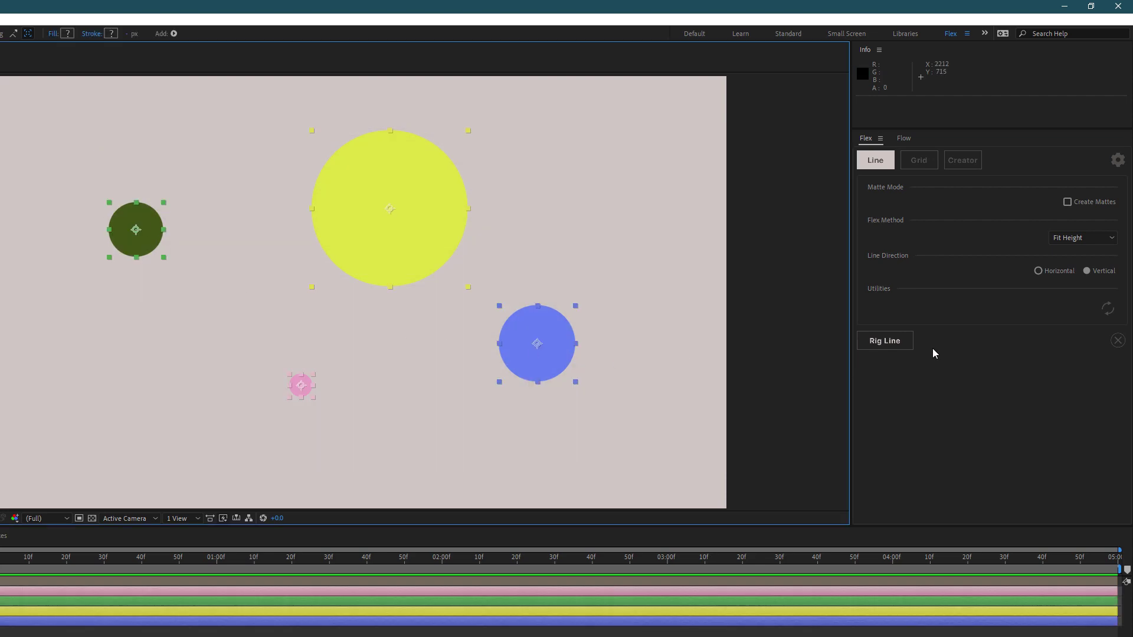
left_click(885, 341)
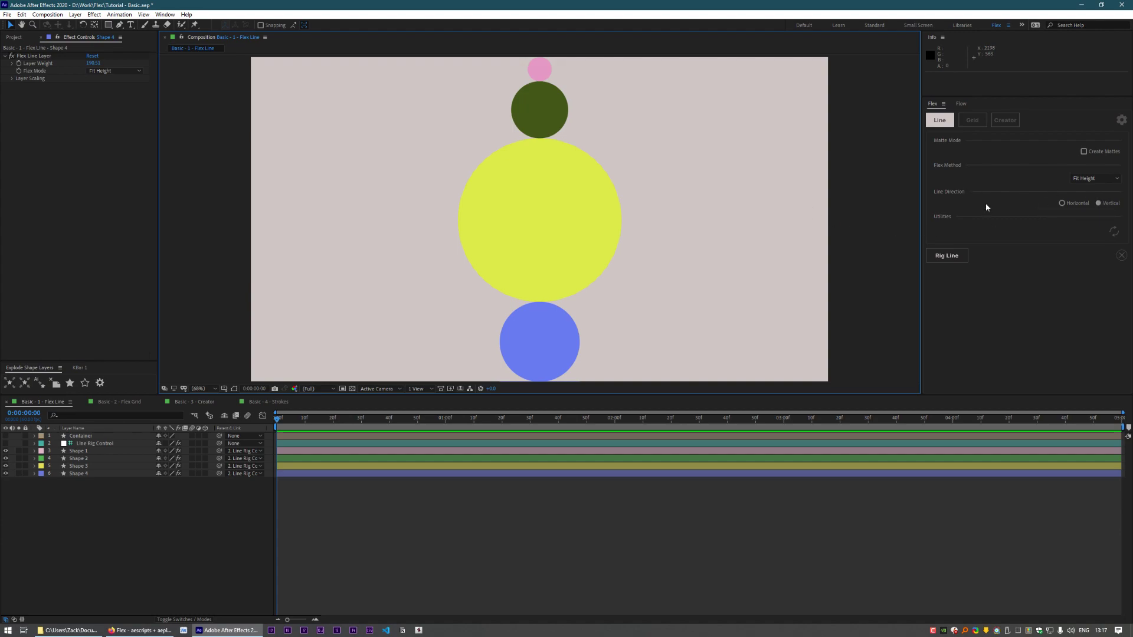
Step: Set the blue circle's Flex layer weight to 490 and raise the pink circle's layer weight to about 577
left_click(538, 339)
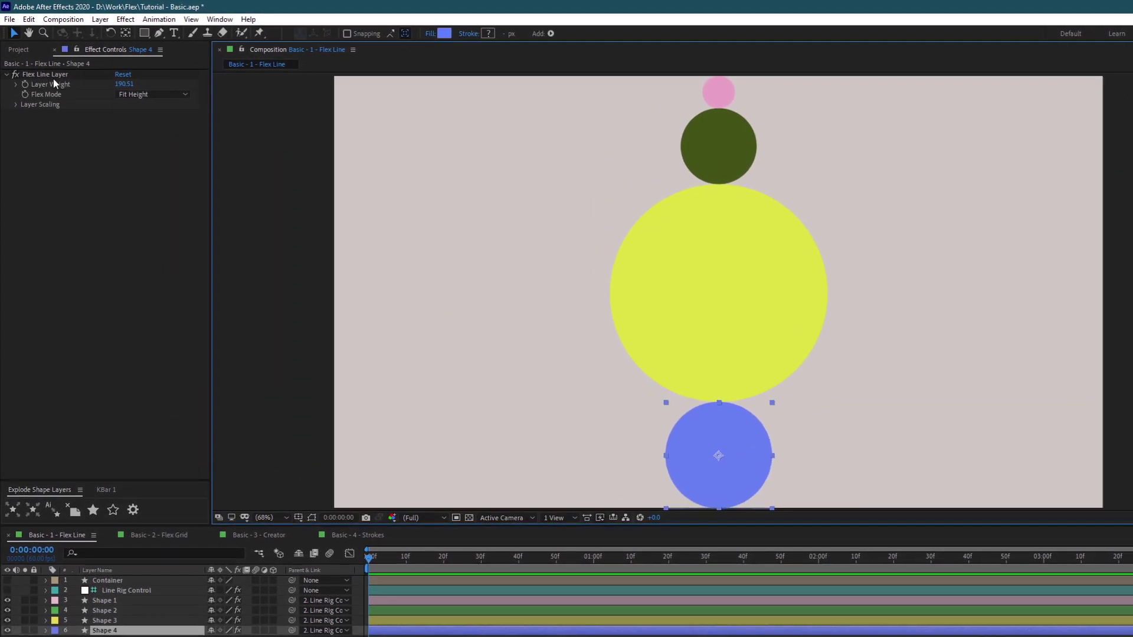
left_click(46, 75)
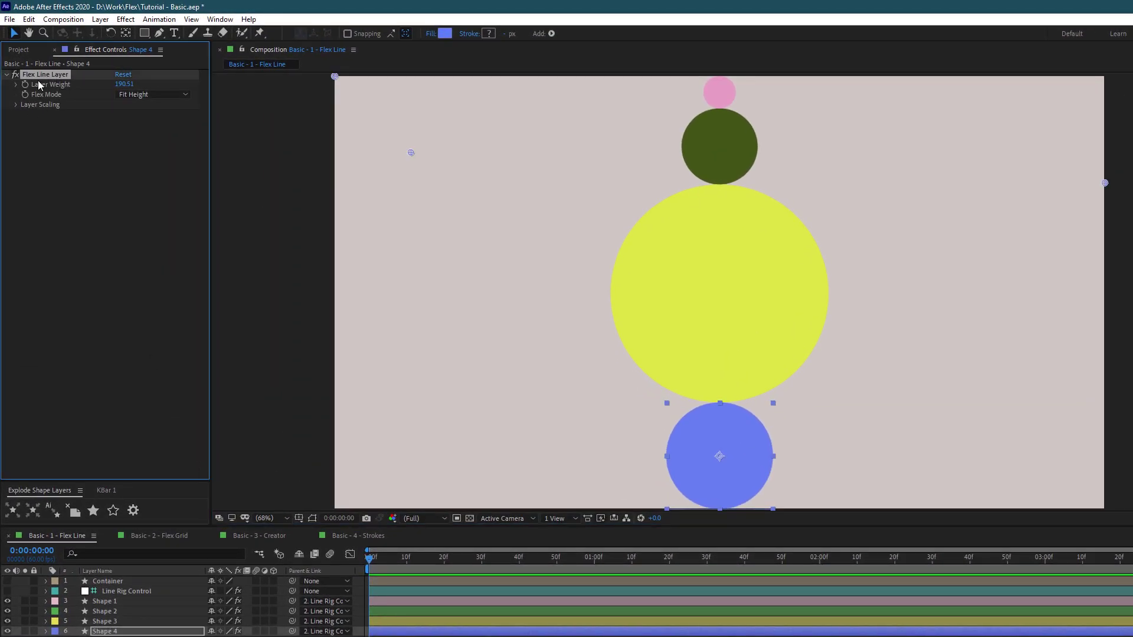
left_click(123, 84)
type("480")
key("Return")
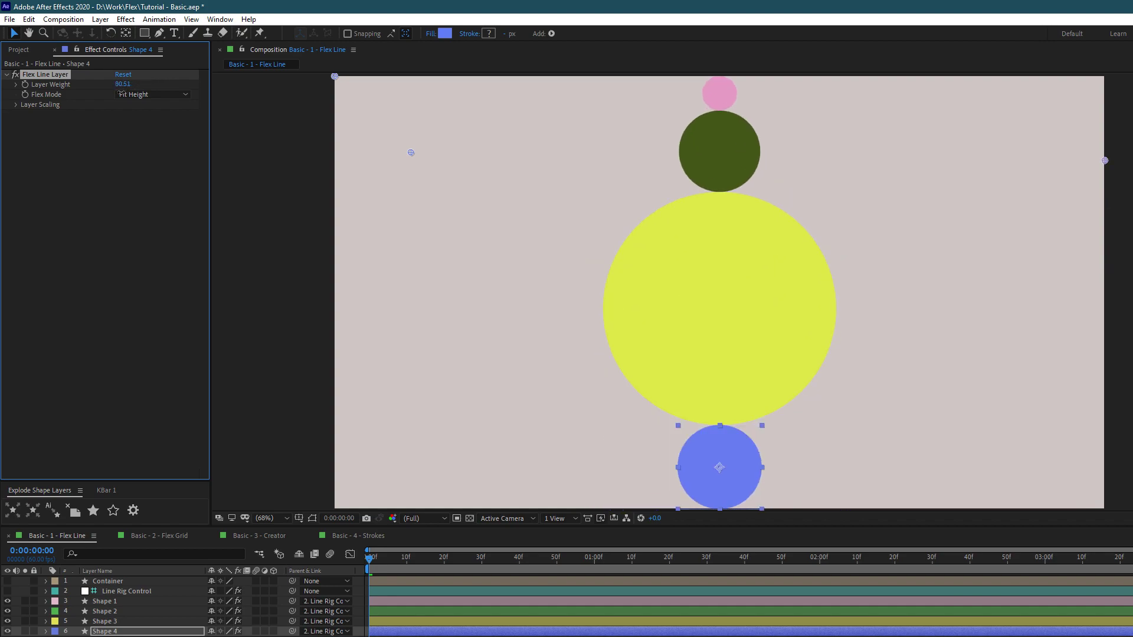
mouse_move(140, 94)
left_mouse_down()
mouse_move(162, 97)
mouse_move(130, 109)
mouse_move(170, 103)
mouse_move(125, 103)
left_mouse_up()
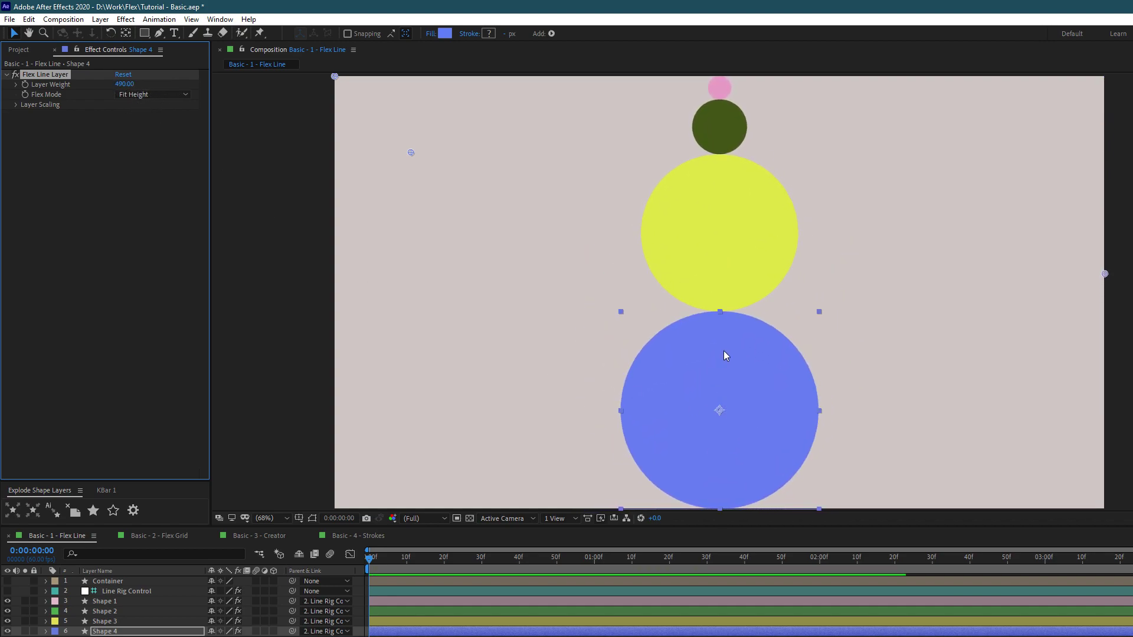
left_click(719, 90)
mouse_move(118, 85)
left_mouse_down()
mouse_move(153, 86)
mouse_move(139, 86)
left_mouse_up()
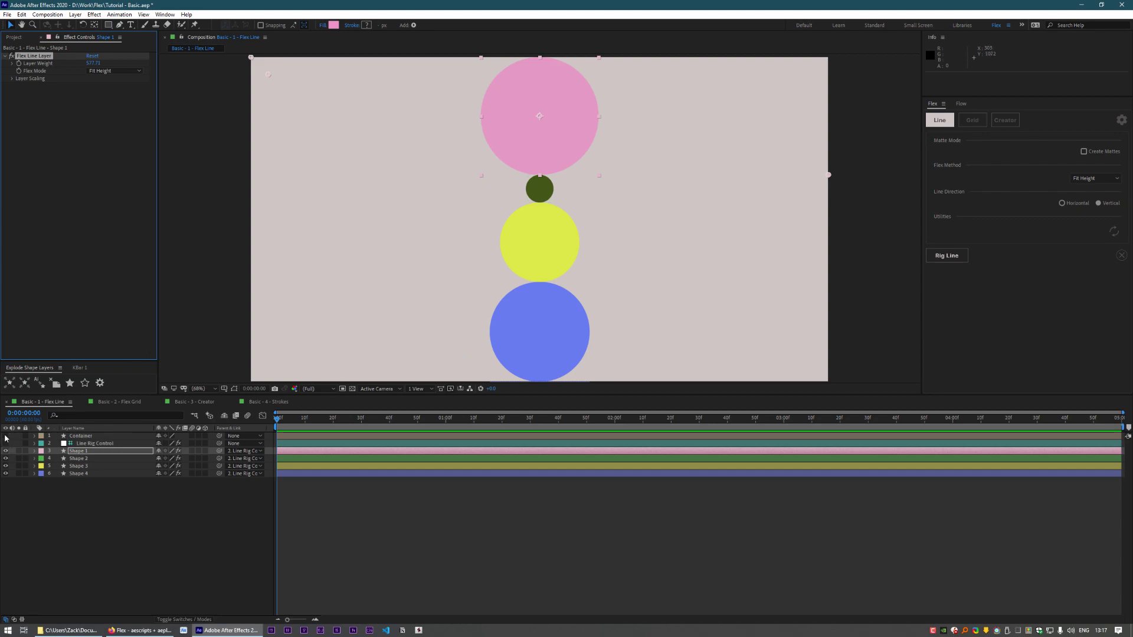
Step: Show the Container layer and assign it as the container layer of Line Rig Control
left_click(81, 436)
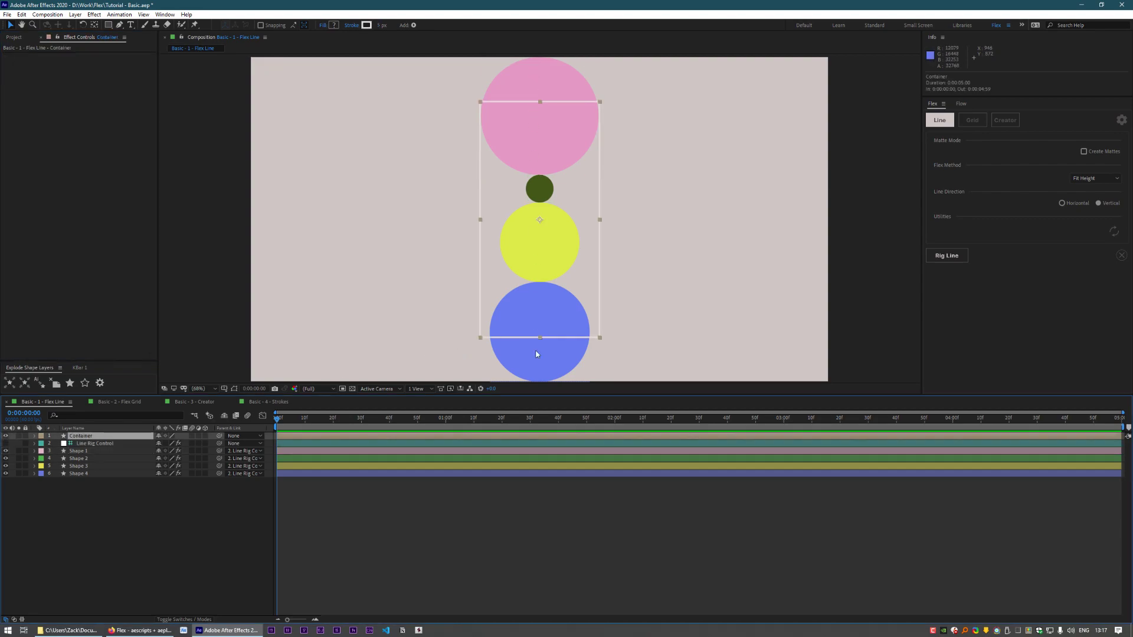
left_click(98, 445)
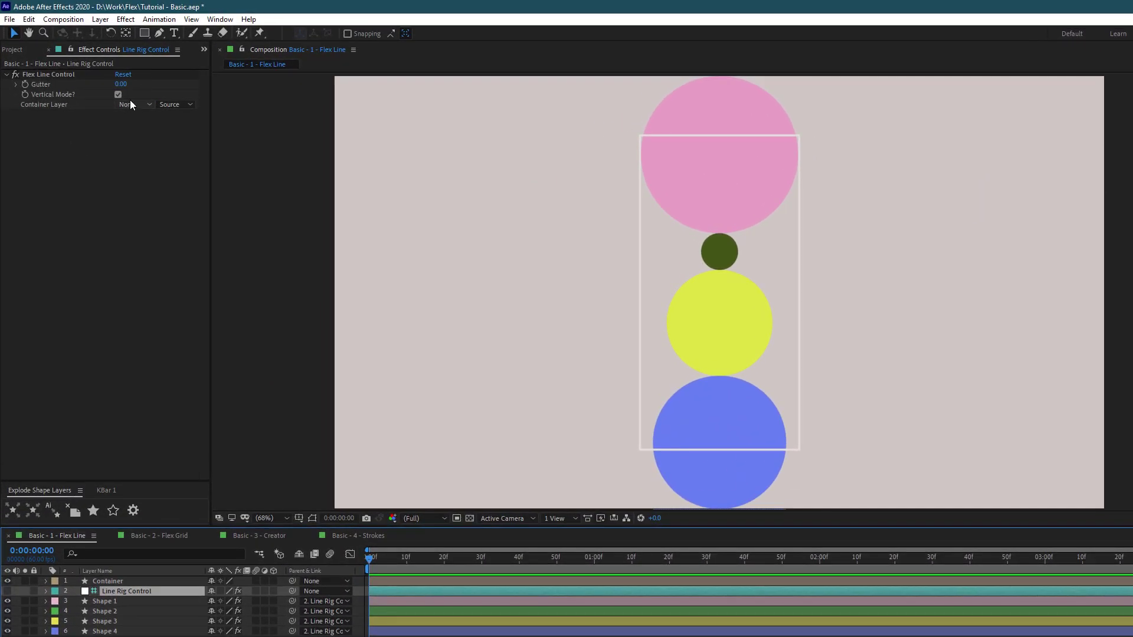
left_click(98, 78)
left_click(145, 133)
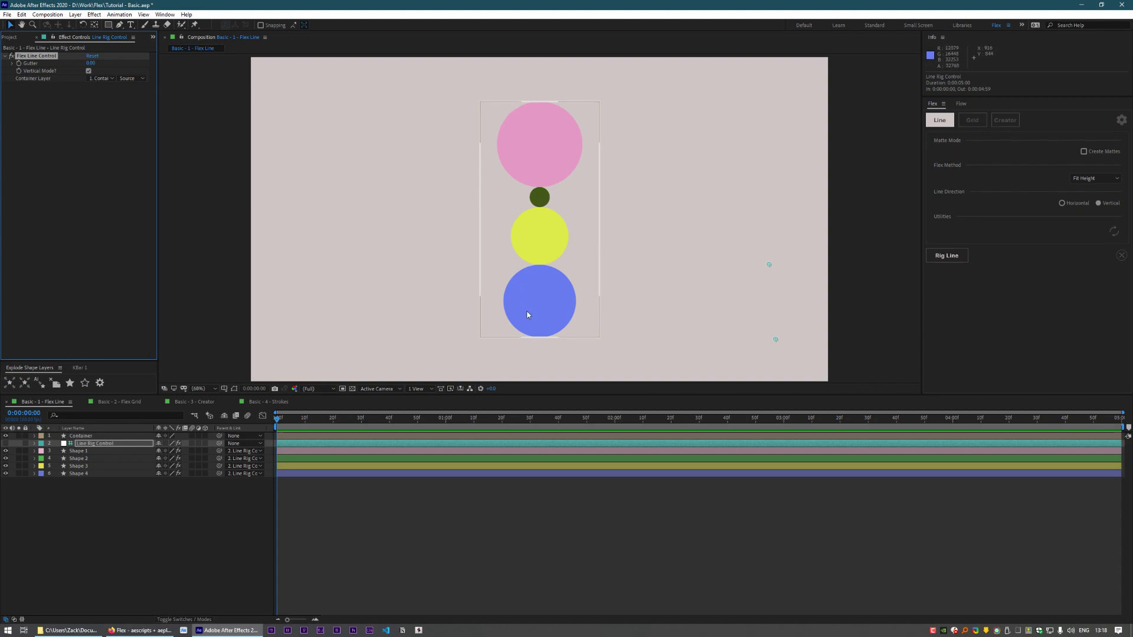
Step: Adjust the layer weight of Shape 1 inside the container and reselect the Line Rig Control layer
left_click(103, 451)
left_click_drag(92, 63, 109, 96)
left_click(95, 443)
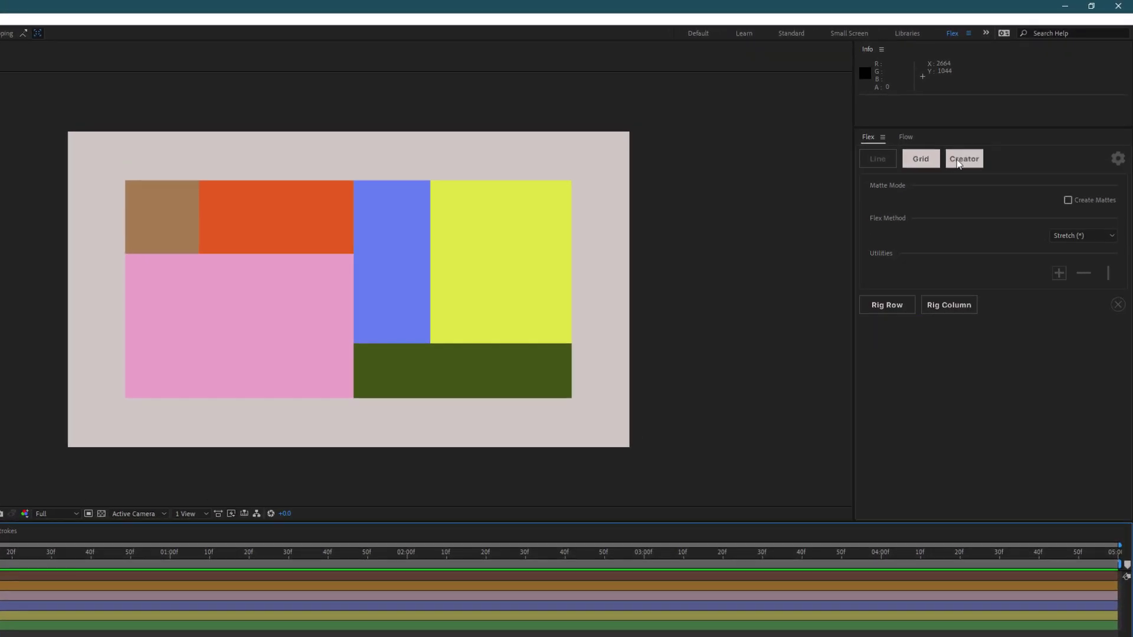
Step: Switch Flex to Grid mode and rig the brown and orange cells into a grid row
left_click(966, 131)
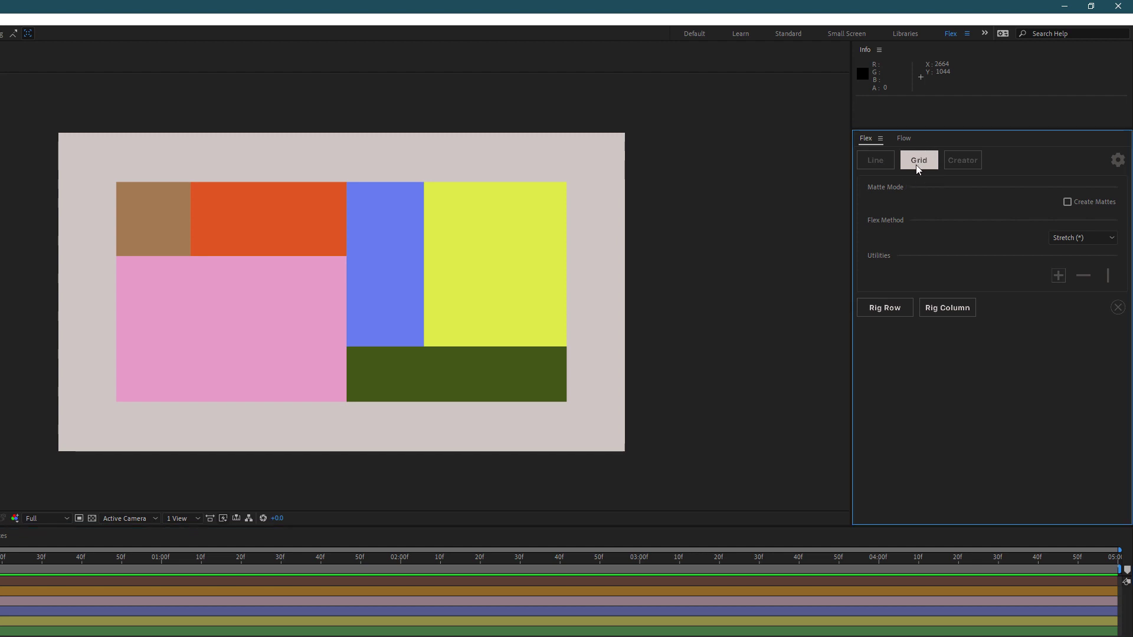
left_click_drag(105, 199, 249, 222)
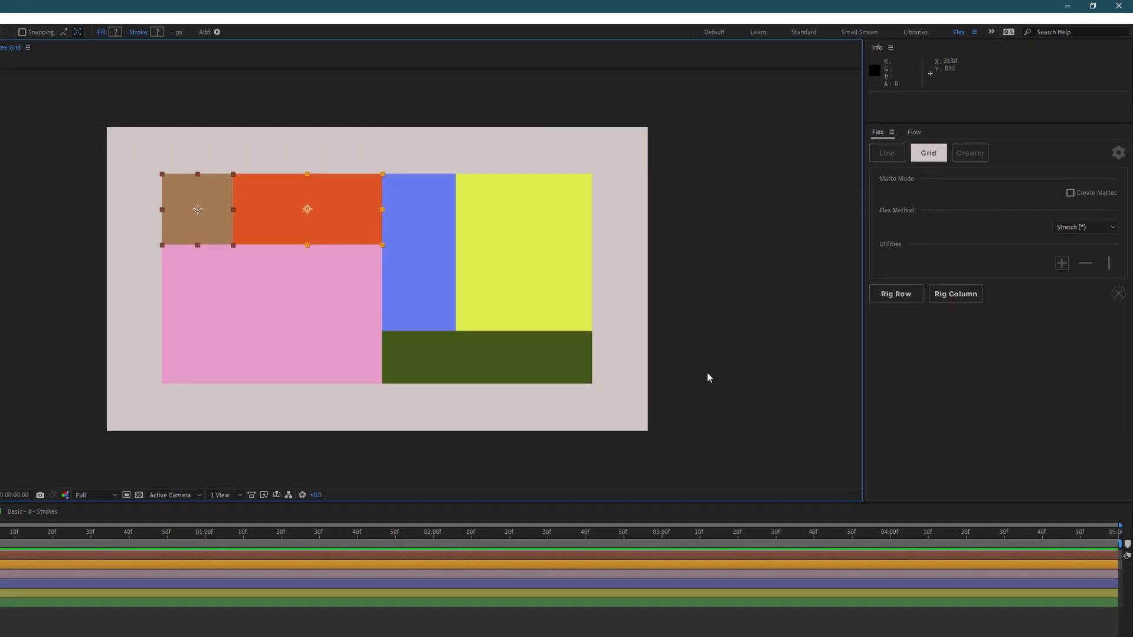
left_click(692, 394)
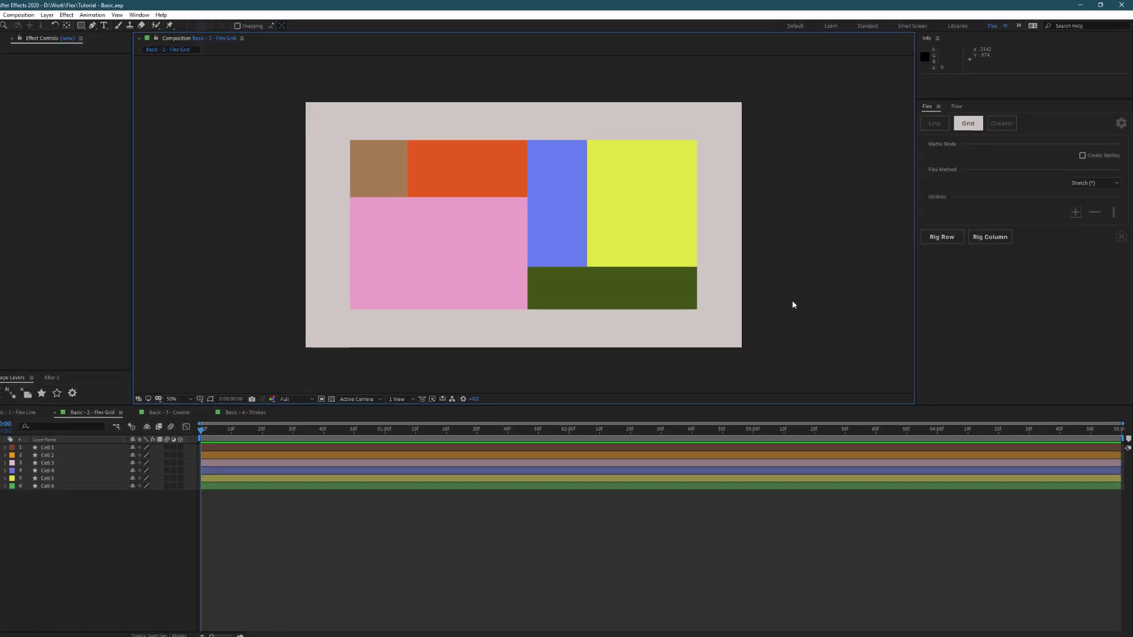
left_click_drag(337, 156, 490, 177)
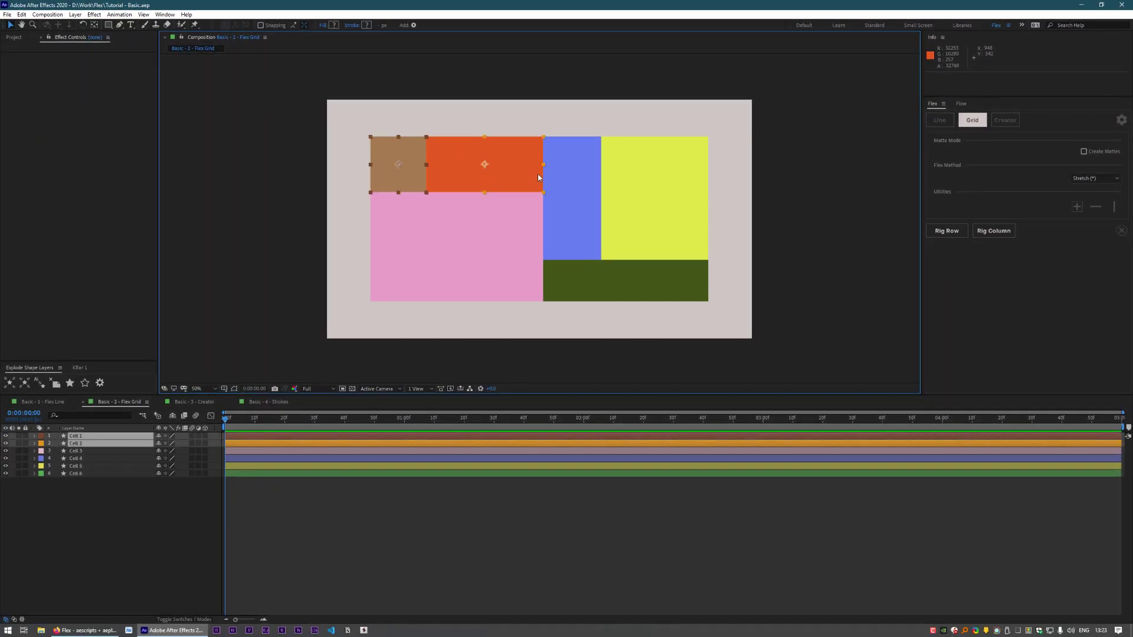
left_click(951, 234)
left_click(801, 303)
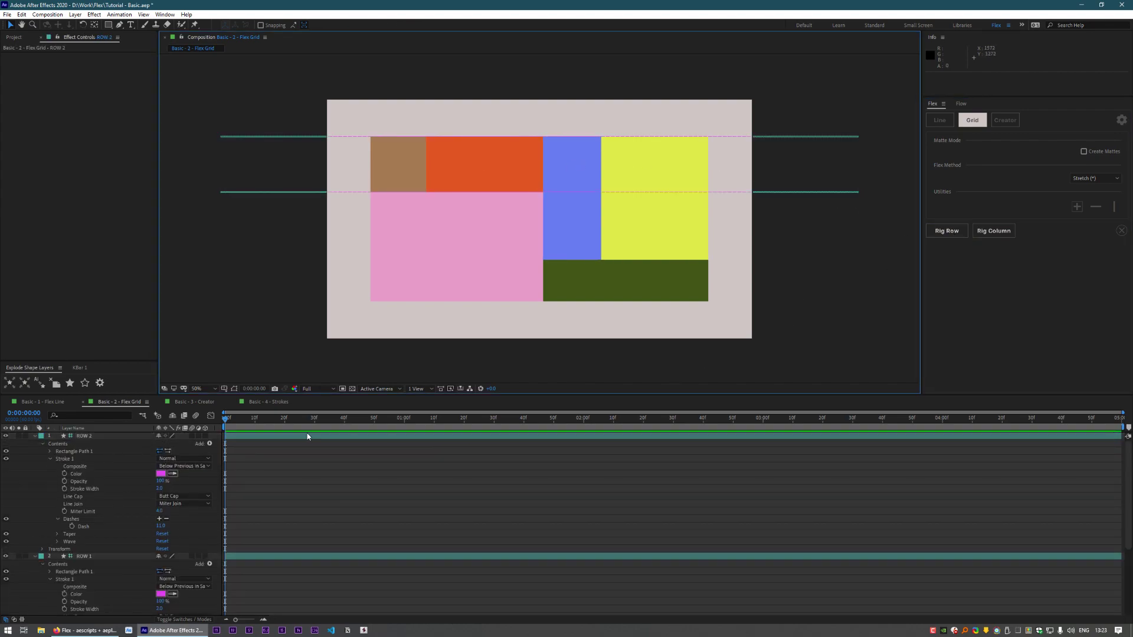
Step: Collapse the new row layers and examine ROW 1, ROW 2, Grid Rig Control and Cell 1
left_click(36, 436)
left_click(35, 443)
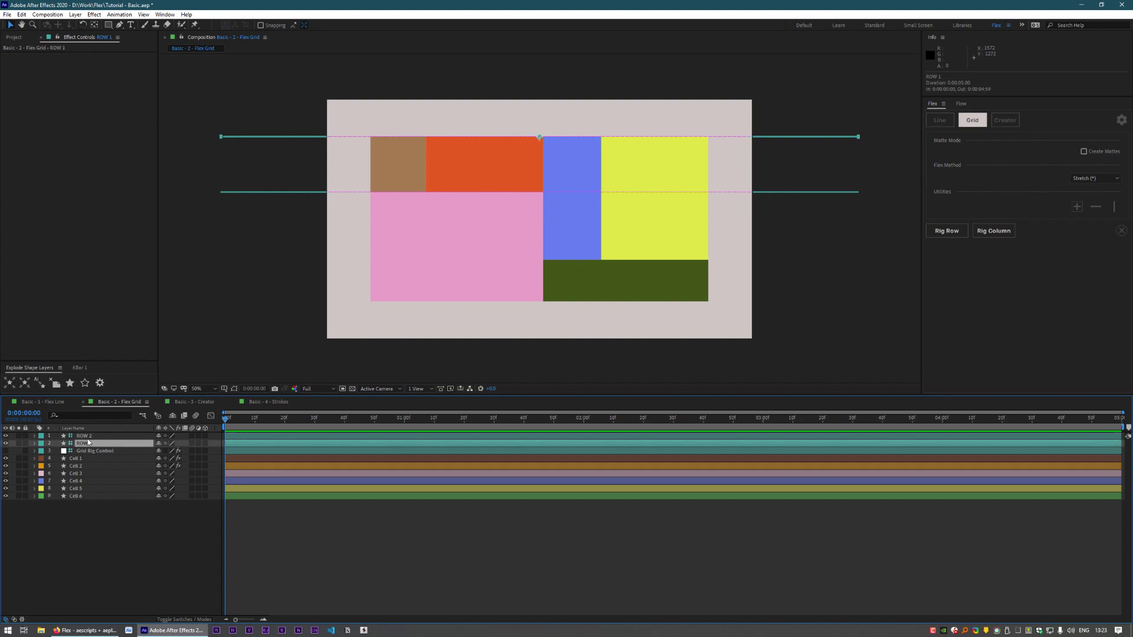
left_click(84, 436)
left_click(89, 443)
left_click(89, 452)
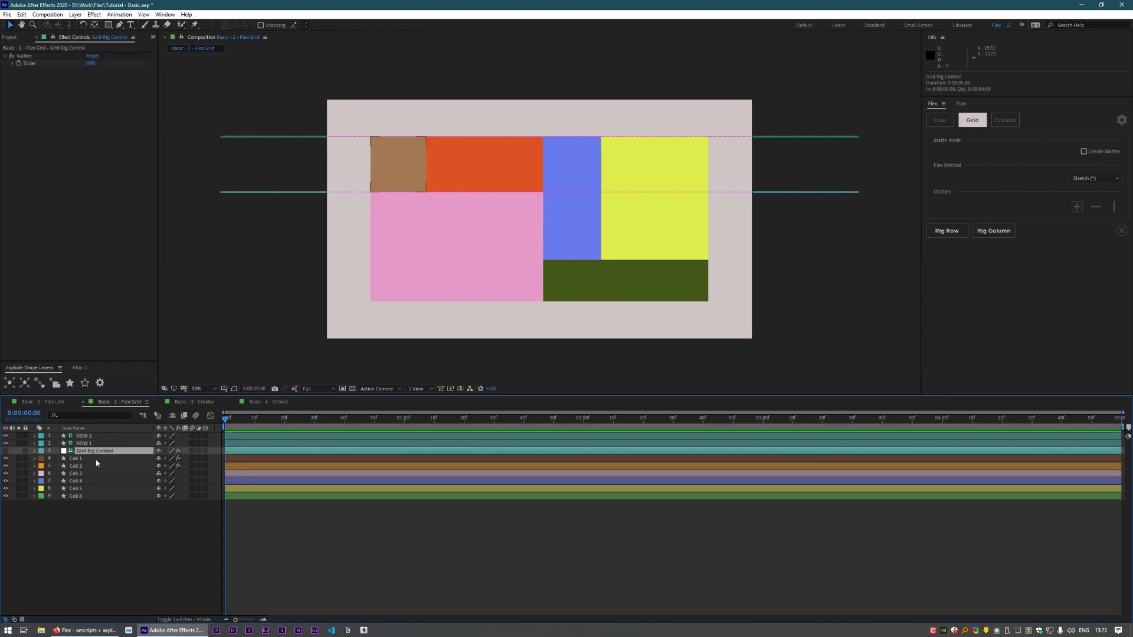
left_click(98, 458)
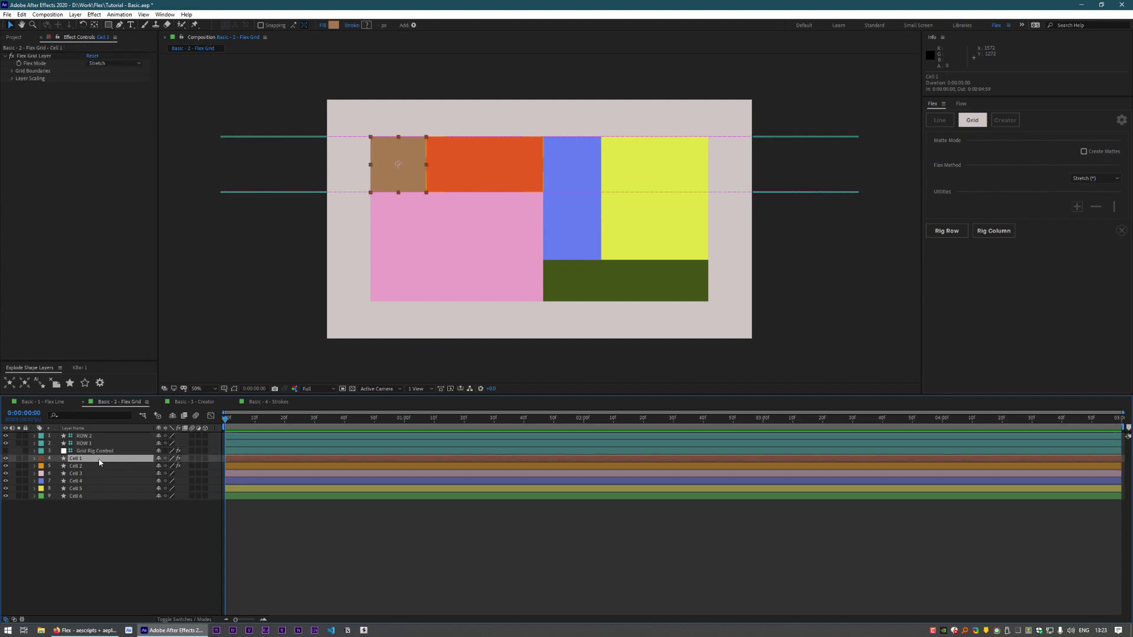
Step: Try moving the ROW 2 guide alone and together with ROW 1, and undo the moves
left_click(754, 192)
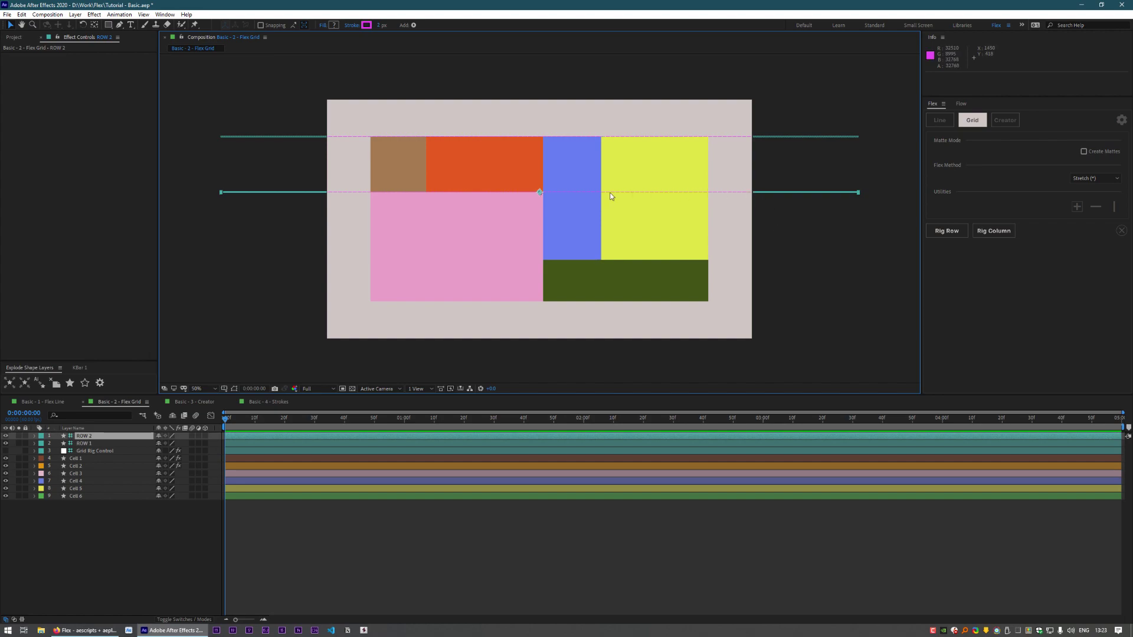
mouse_move(538, 195)
left_mouse_down()
mouse_move(539, 159)
mouse_move(536, 224)
mouse_move(536, 171)
mouse_move(529, 180)
left_mouse_up()
key("ctrl+z")
left_click_drag(749, 121, 767, 210)
mouse_move(540, 190)
left_mouse_down()
mouse_move(543, 157)
mouse_move(542, 177)
left_mouse_up()
left_click_drag(541, 216, 544, 155)
key("ctrl+z")
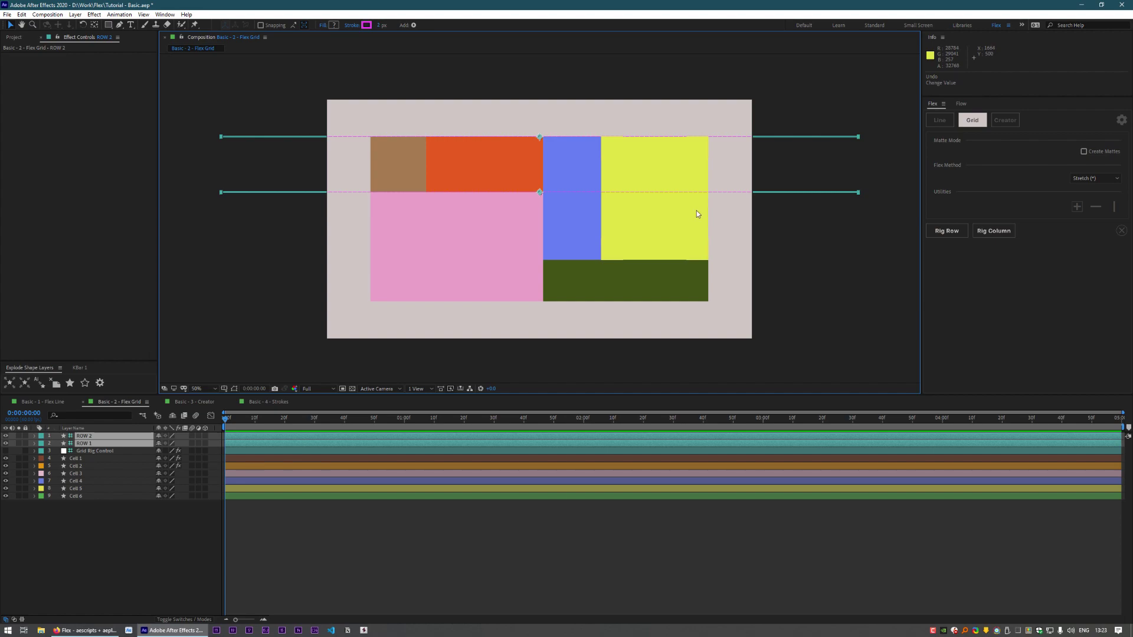
left_click(736, 224)
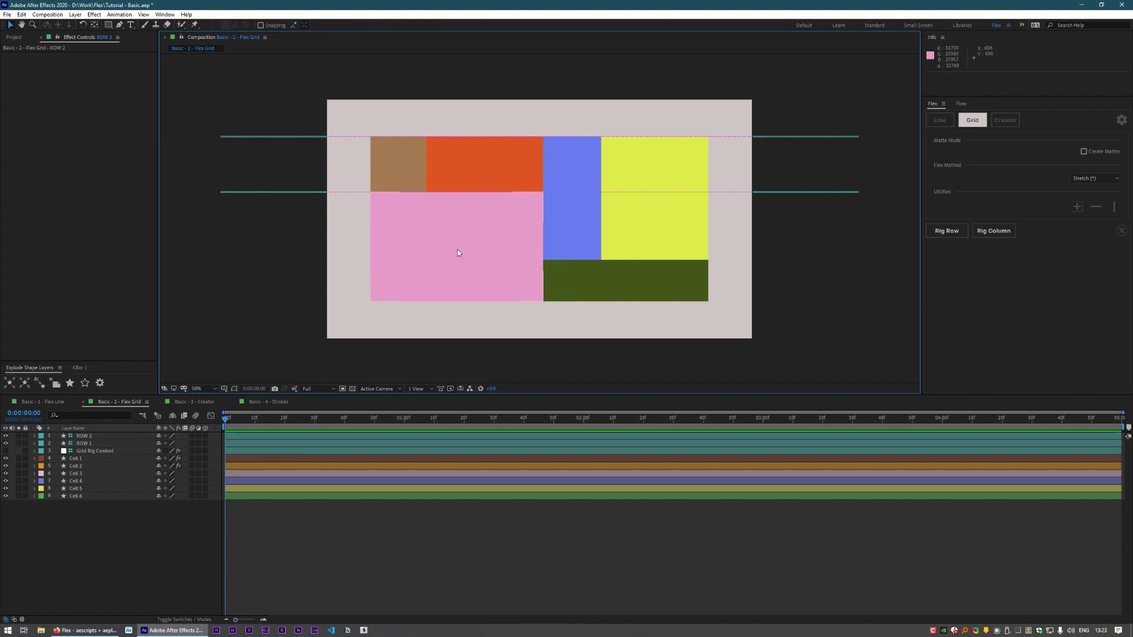
Step: Rig grid columns for the brown and orange cells and a grid row for the pink cell
left_click(400, 172)
left_click(992, 231)
left_click(497, 171)
left_click(992, 230)
left_click(499, 242)
left_click(947, 231)
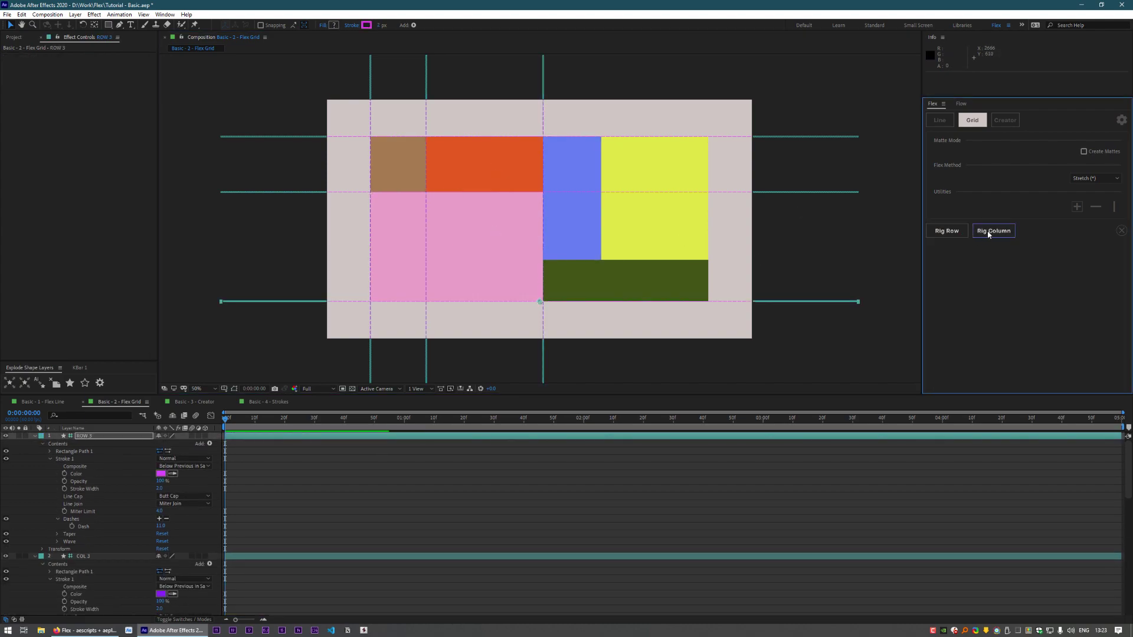
Step: Rig the yellow cell into a grid column and set the blue cell's top grid boundary to ROW 1
left_click(642, 230)
left_click(990, 231)
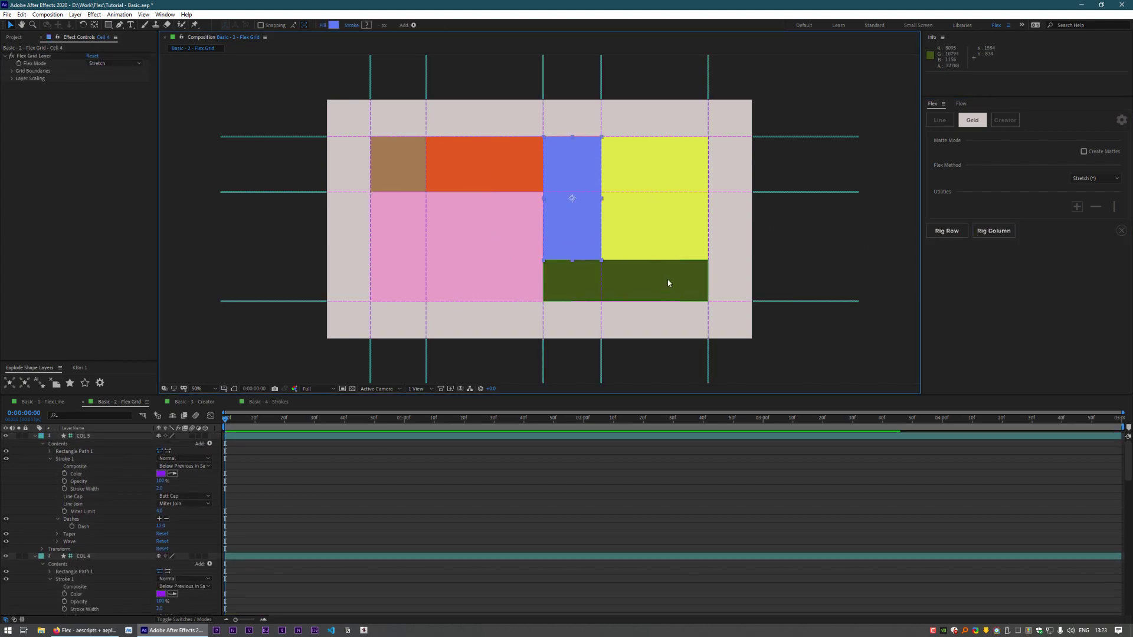
left_click(12, 71)
left_click(113, 79)
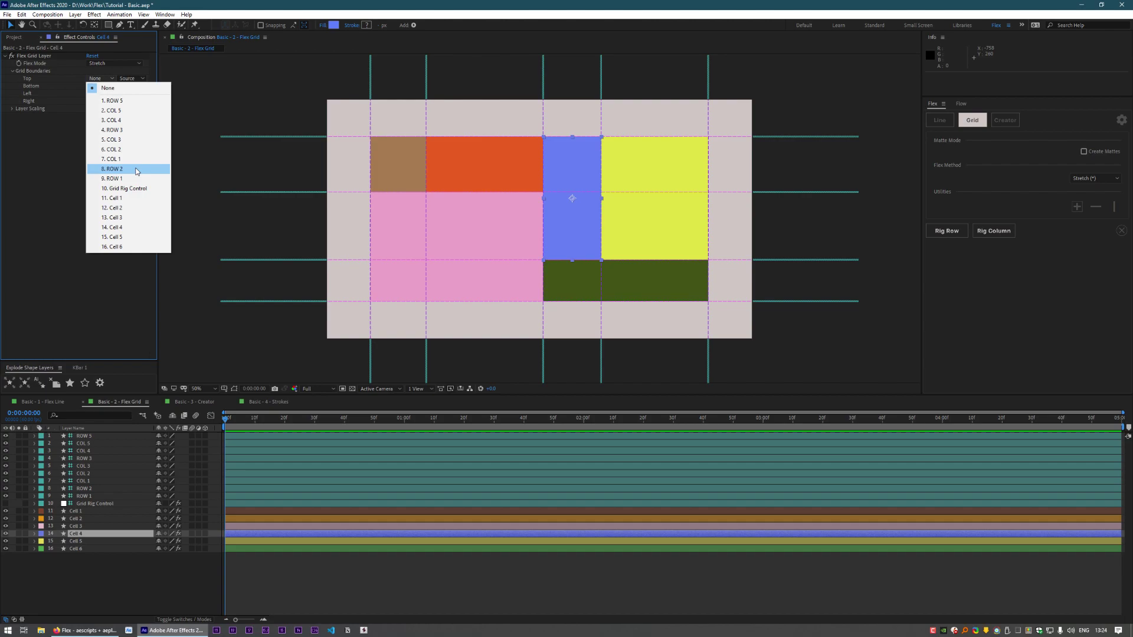
left_click(135, 178)
Step: Rig the yellow and dark green cells into grid rows and save the project
left_click(687, 230)
left_click(946, 230)
left_click(5, 78)
left_click(643, 280)
left_click(944, 233)
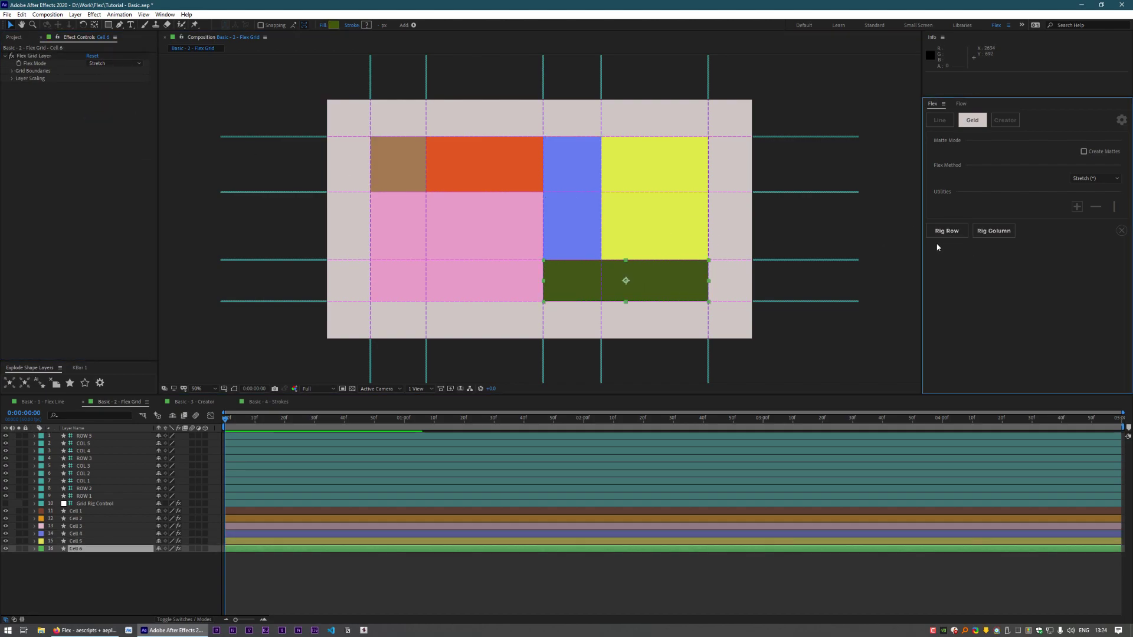
left_click(11, 71)
left_click(11, 71)
left_click(284, 230)
key("ctrl+s")
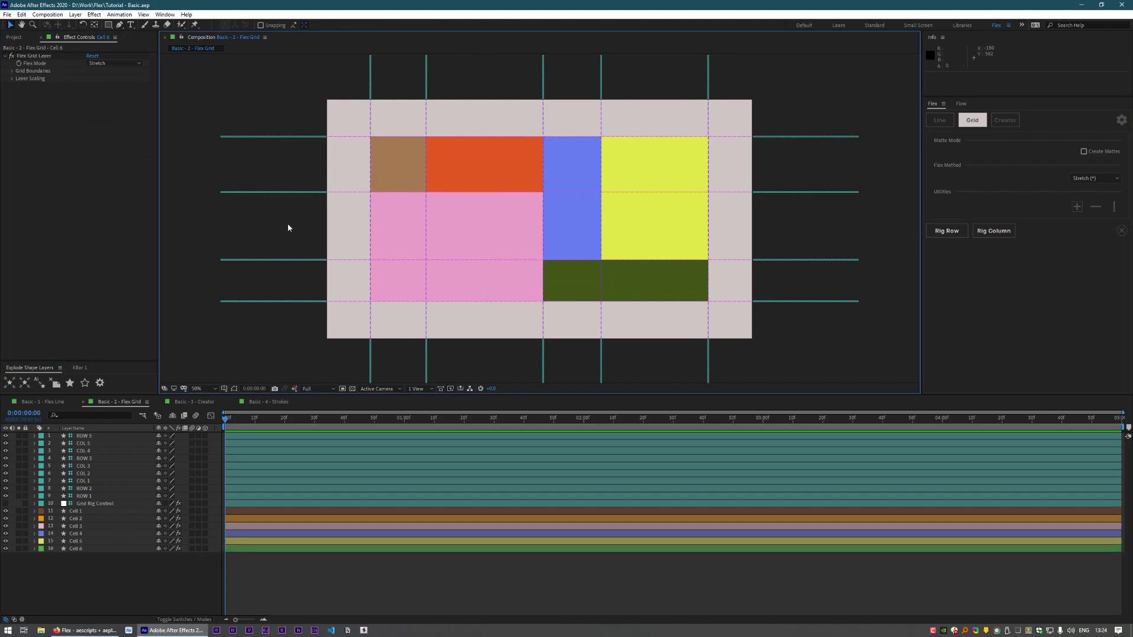
Step: Try moving the COL 3, ROW 2 and ROW 3 guides together to reshape the adjoining cells
left_click(543, 111)
left_click_drag(784, 179, 796, 218)
left_click_drag(788, 288, 782, 310)
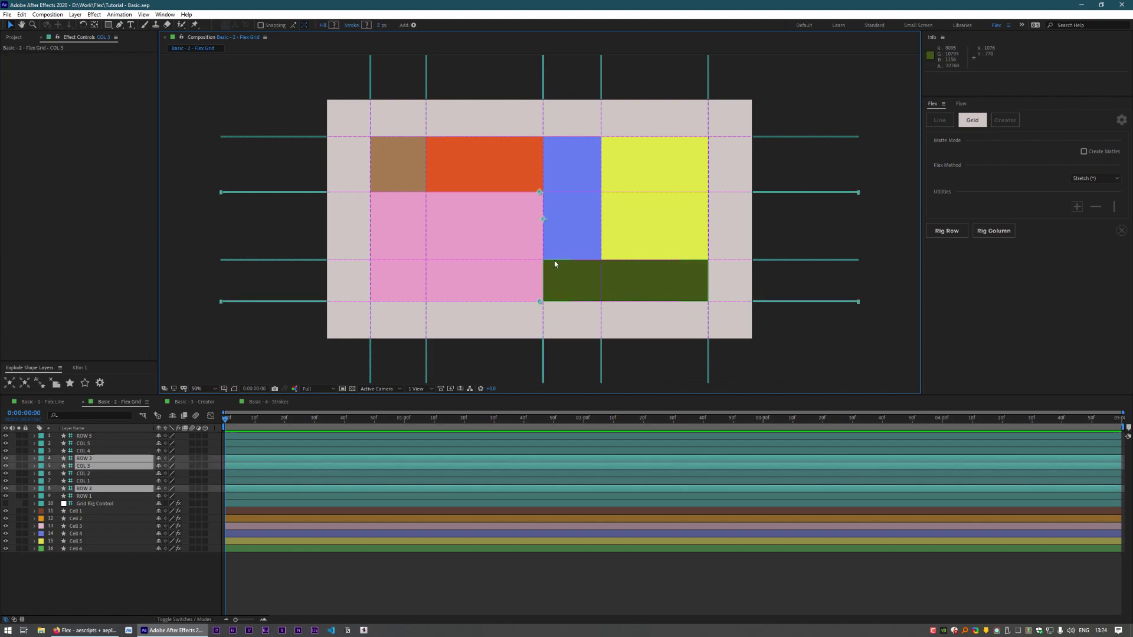
left_click_drag(544, 220, 508, 195)
left_click(497, 328)
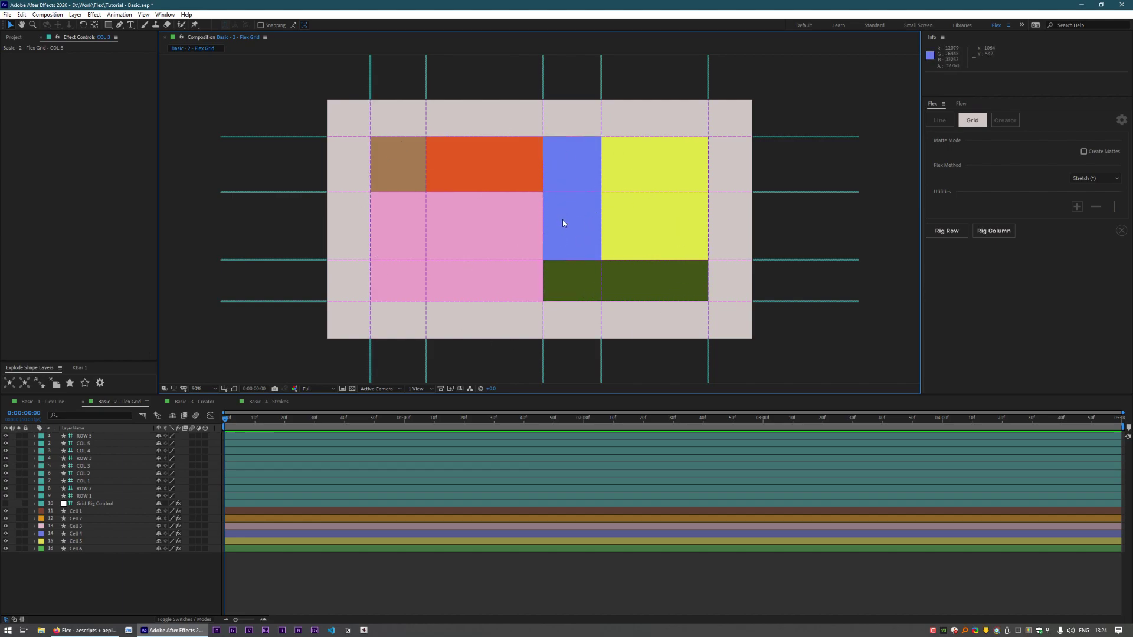
Step: Try moving the grid's outer ROW 3 and COL 5 guides, undo the move and save the project
left_click(489, 234)
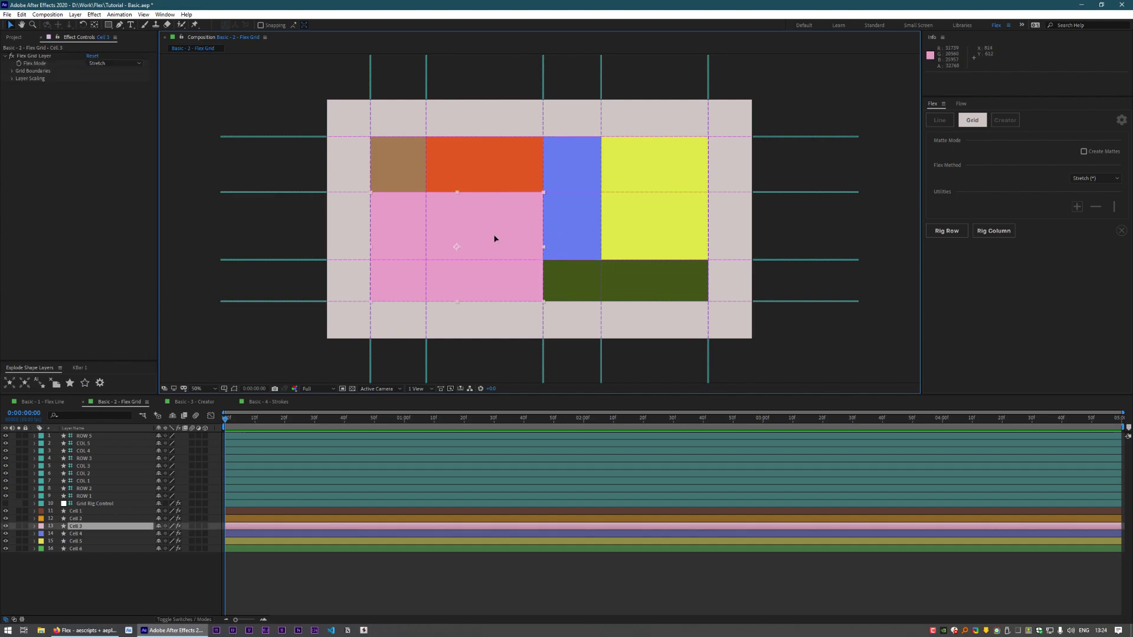
left_click(748, 300)
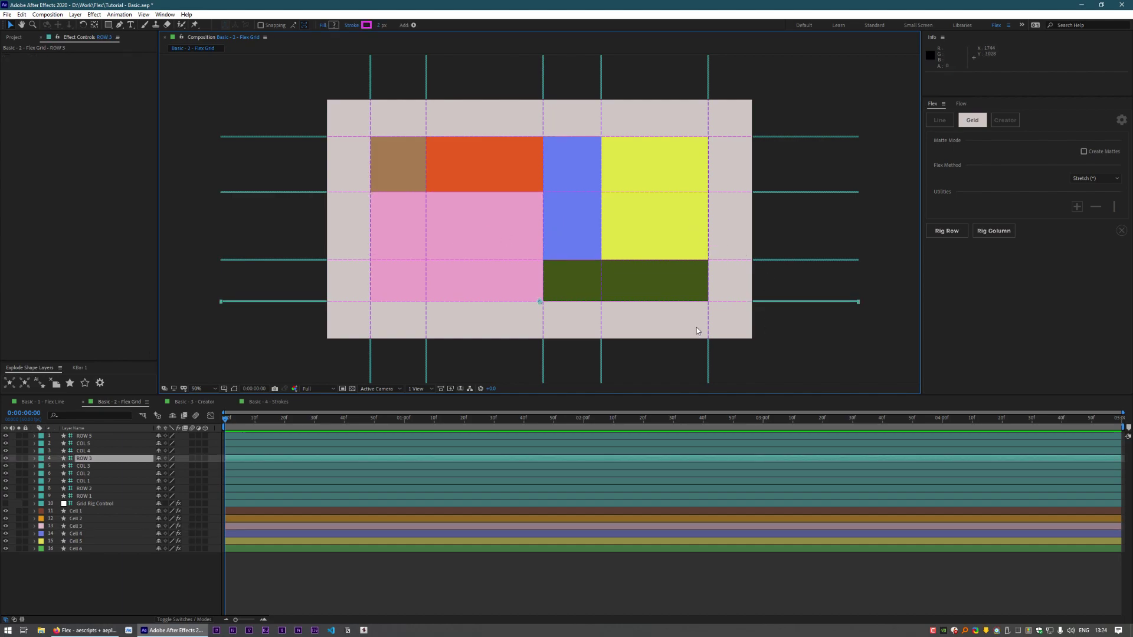
left_click(708, 219, "shift")
left_click_drag(708, 223, 723, 249)
key("ctrl+z")
left_click(744, 330)
key("ctrl+s")
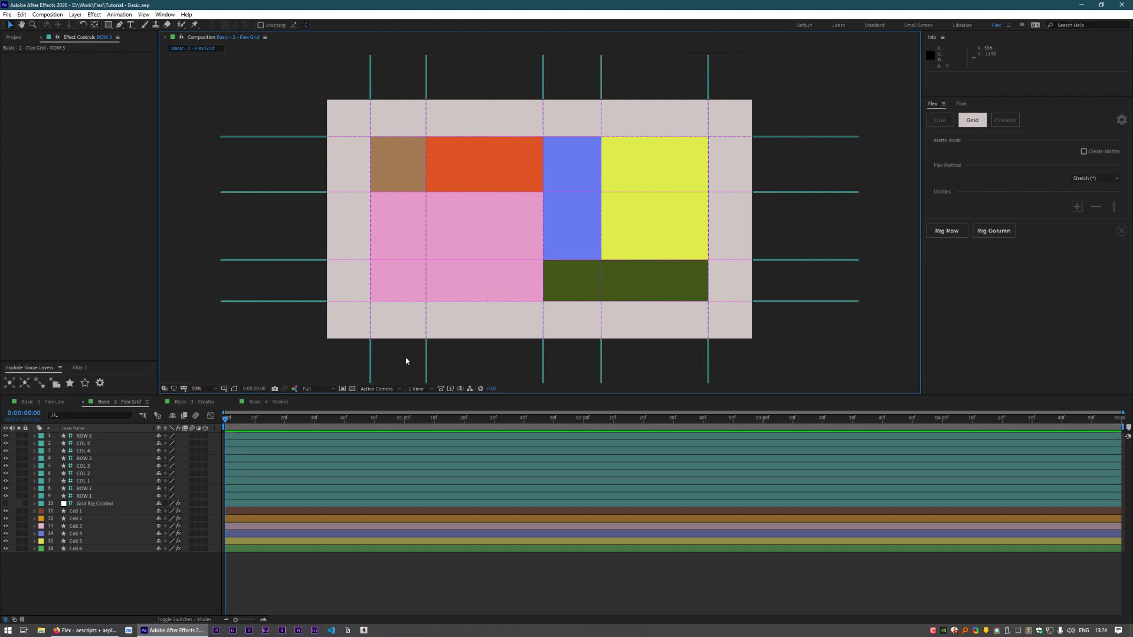
Step: Review the row and column guide layers and raise Grid Rig Control's Gutter slider to add gaps between the cells
left_click(94, 496)
left_click(96, 439, "shift")
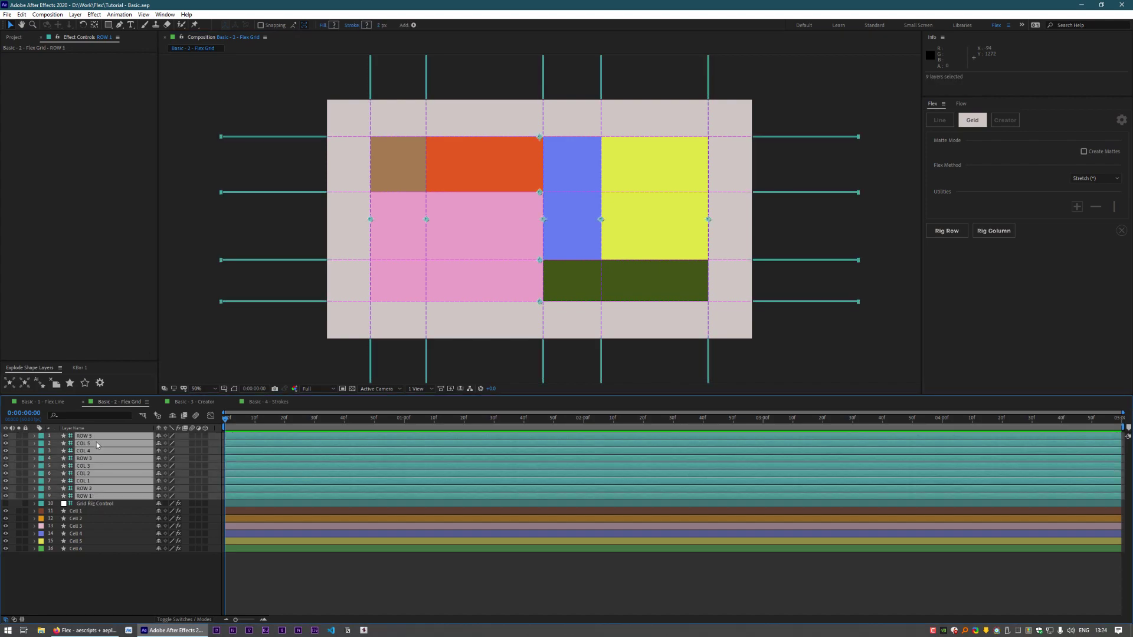
left_click(107, 504)
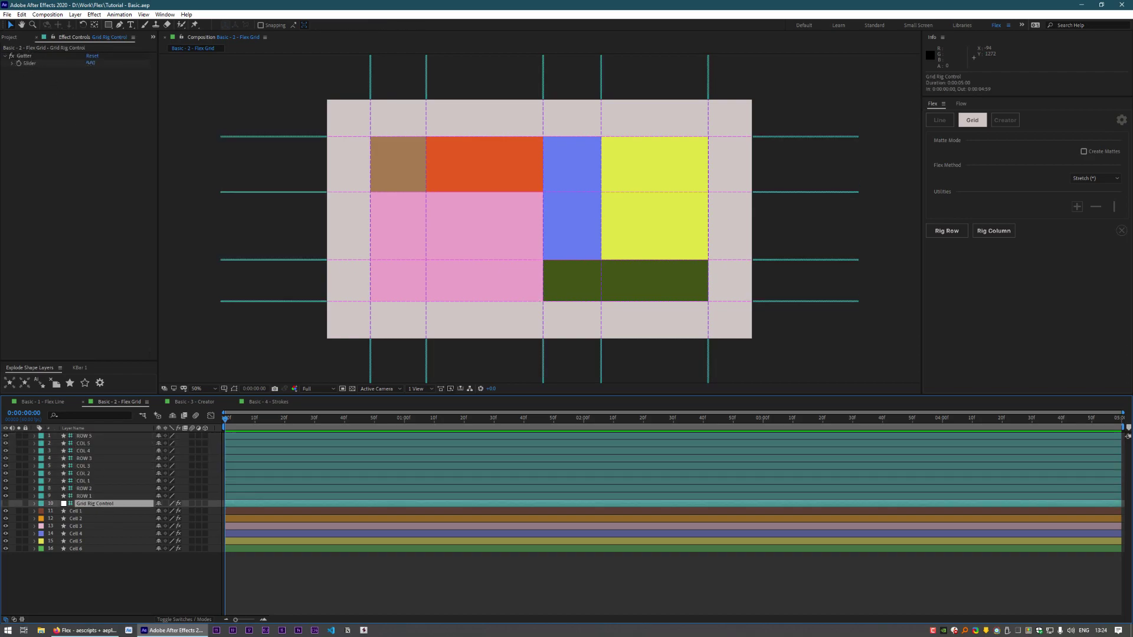
mouse_move(90, 63)
left_mouse_down()
mouse_move(103, 62)
mouse_move(94, 63)
left_mouse_up()
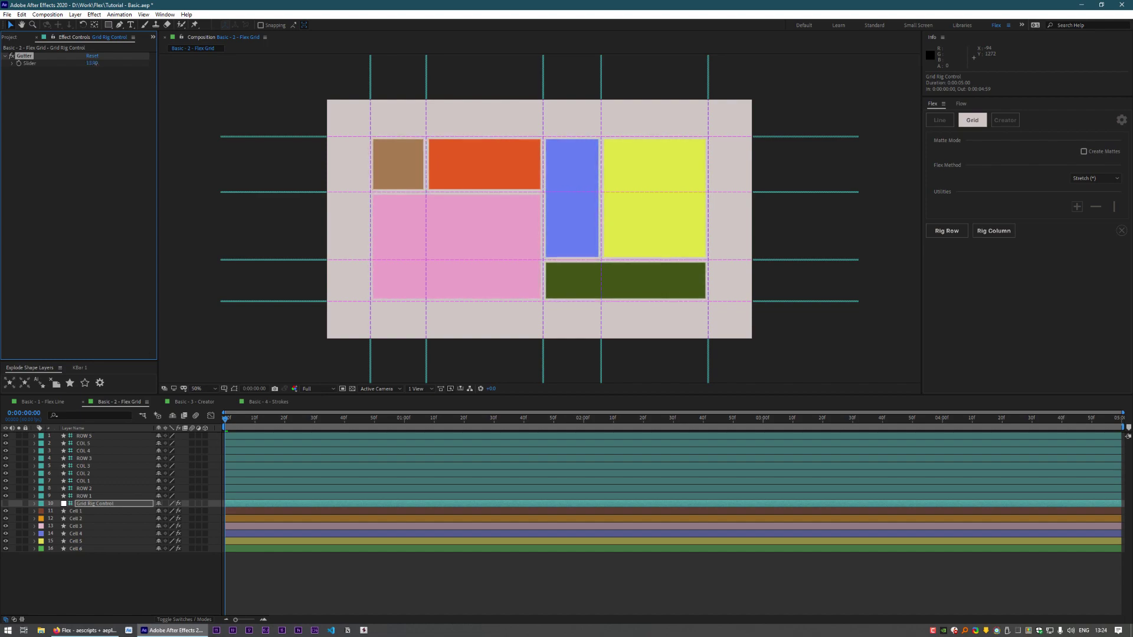
Step: Try moving the COL 4 and ROW 1 guides with the gutter applied, and undo the move
left_click(601, 110)
left_click(775, 136, "shift")
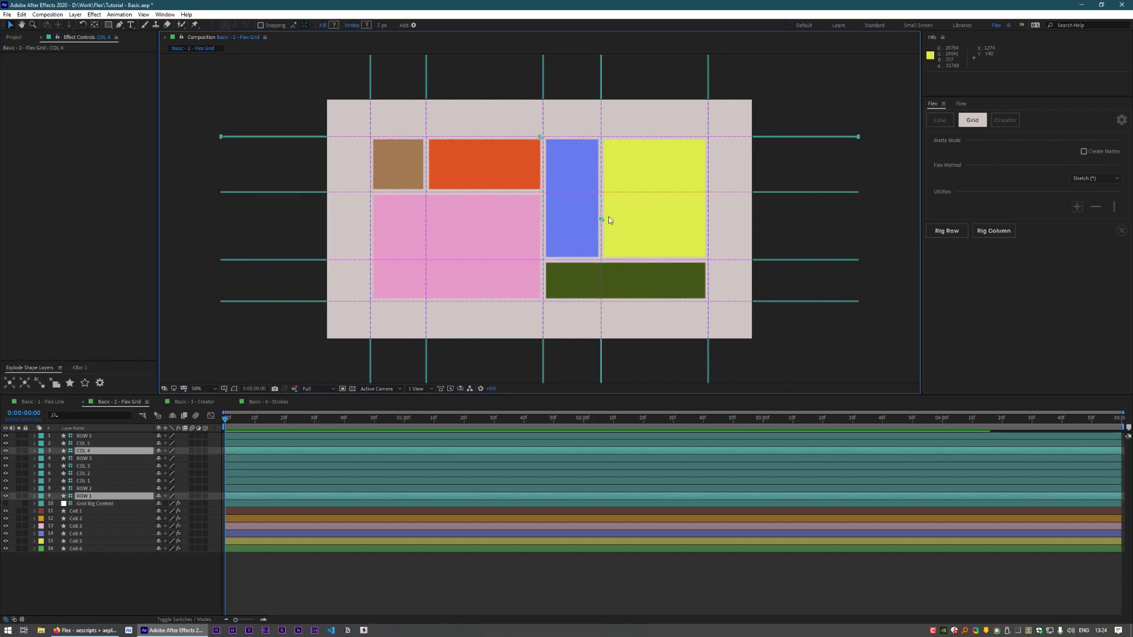
mouse_move(603, 219)
left_mouse_down()
mouse_move(617, 233)
mouse_move(576, 239)
mouse_move(607, 201)
left_mouse_up()
key("ctrl+z")
left_click(208, 574)
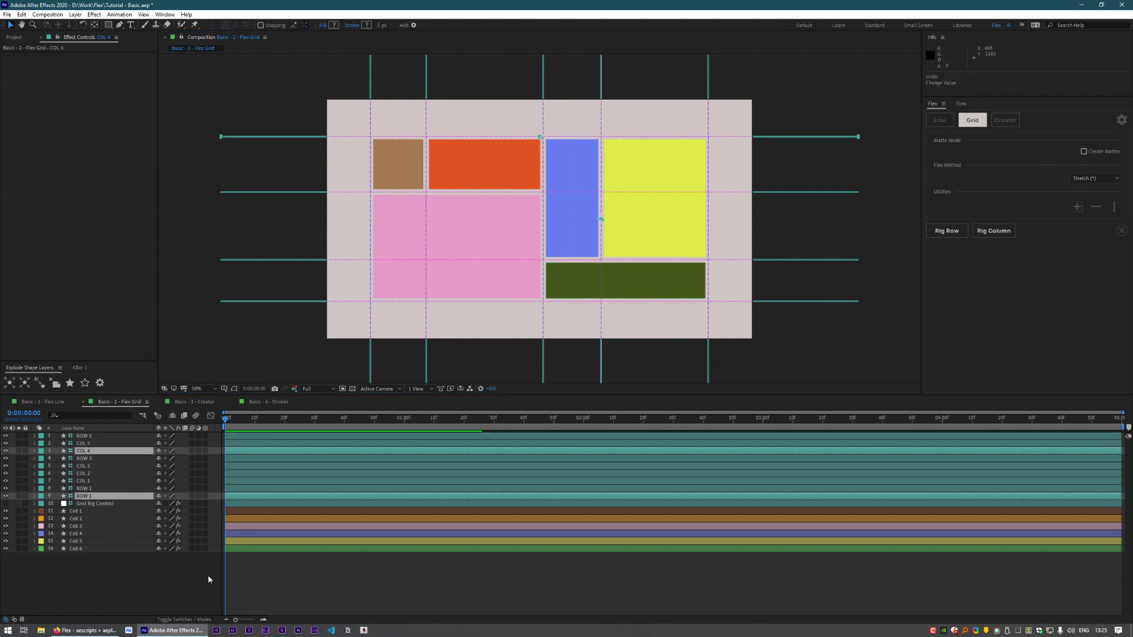
Step: Select Cell 2 and expand the grid boundaries of its Flex Grid Layer effect
left_click(102, 511)
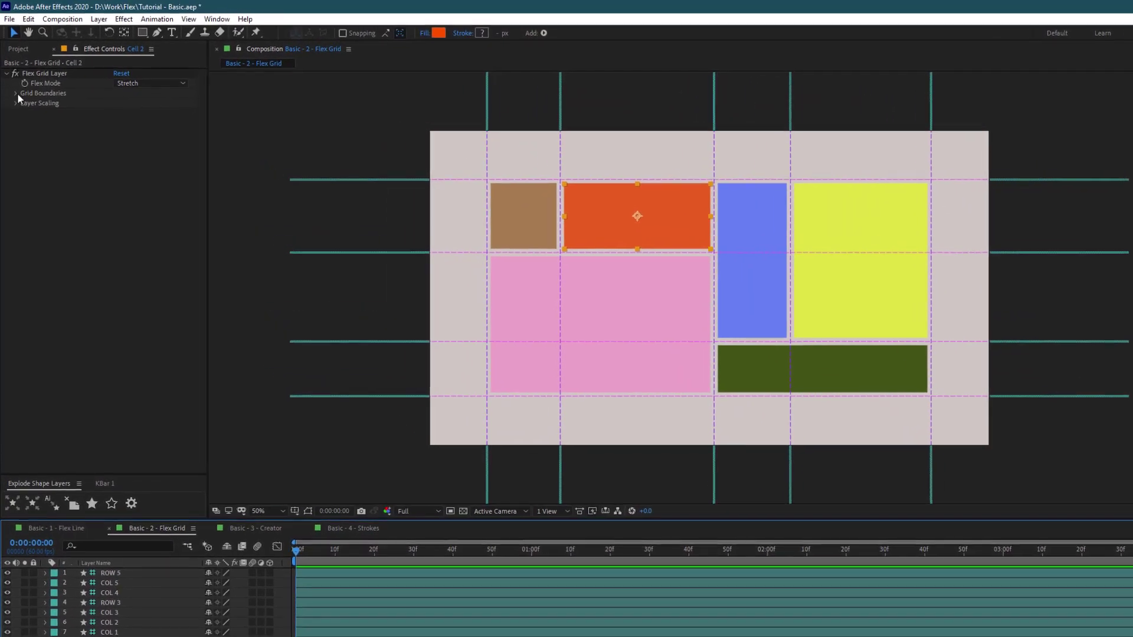
left_click(12, 70)
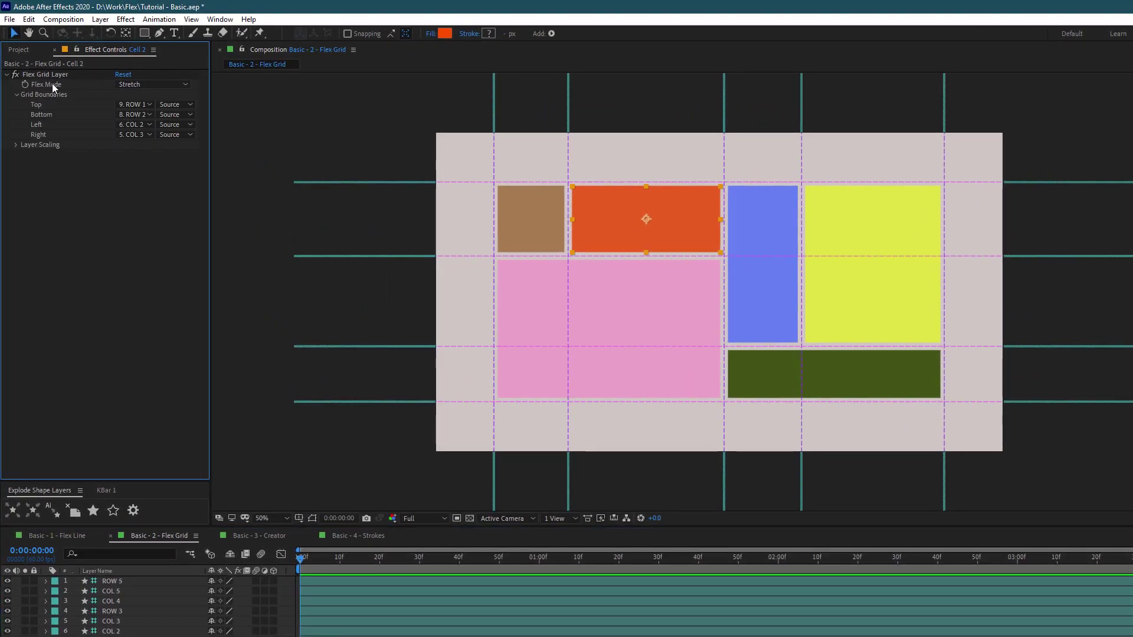